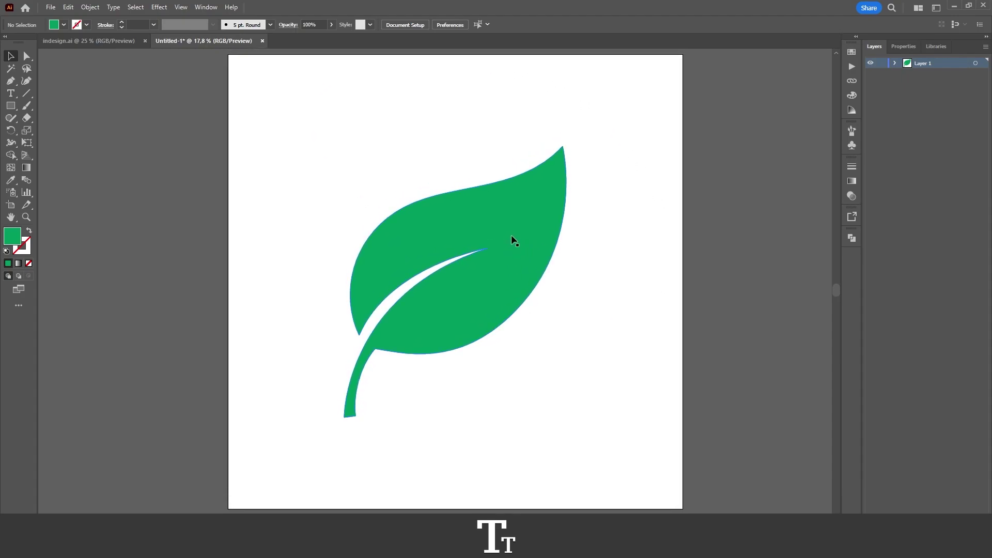
Start Export As into the Skyer folder, naming the file 'Leaf with transparent background'
{"action": "scroll", "coordinate": [516, 237], "scroll_direction": "down", "scroll_amount": 1}
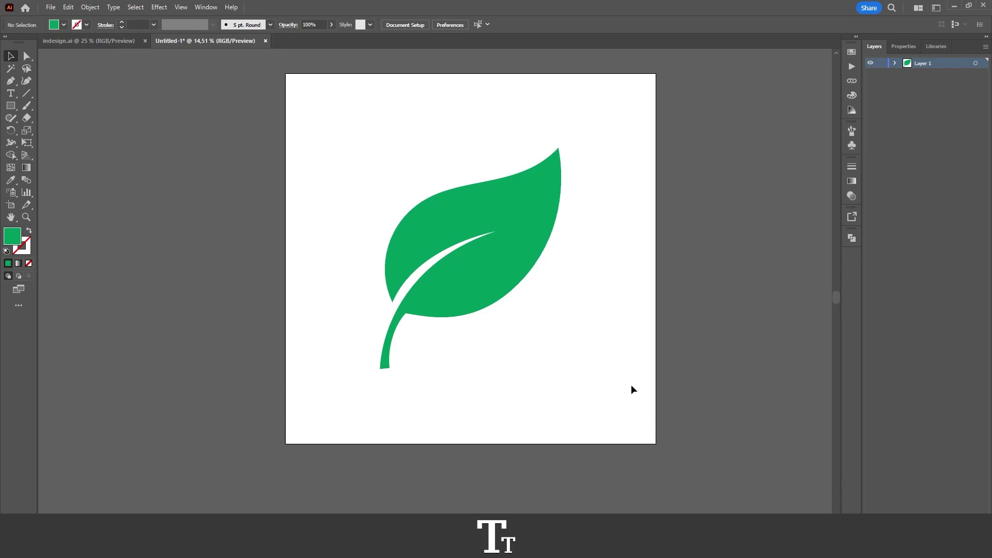
{"action": "scroll", "coordinate": [584, 351], "scroll_direction": "up", "scroll_amount": 1}
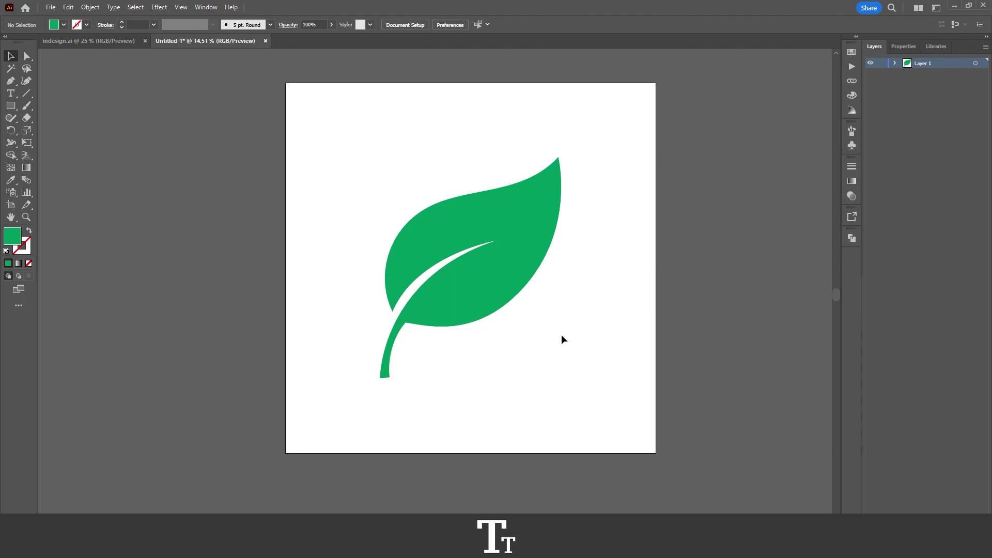
{"action": "left_click", "coordinate": [50, 7]}
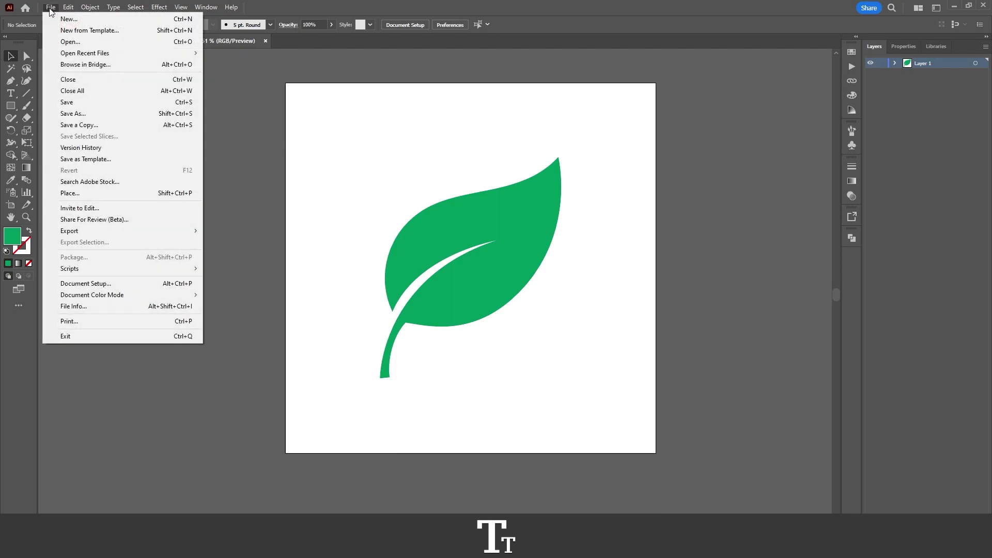
{"action": "mouse_move", "coordinate": [99, 236]}
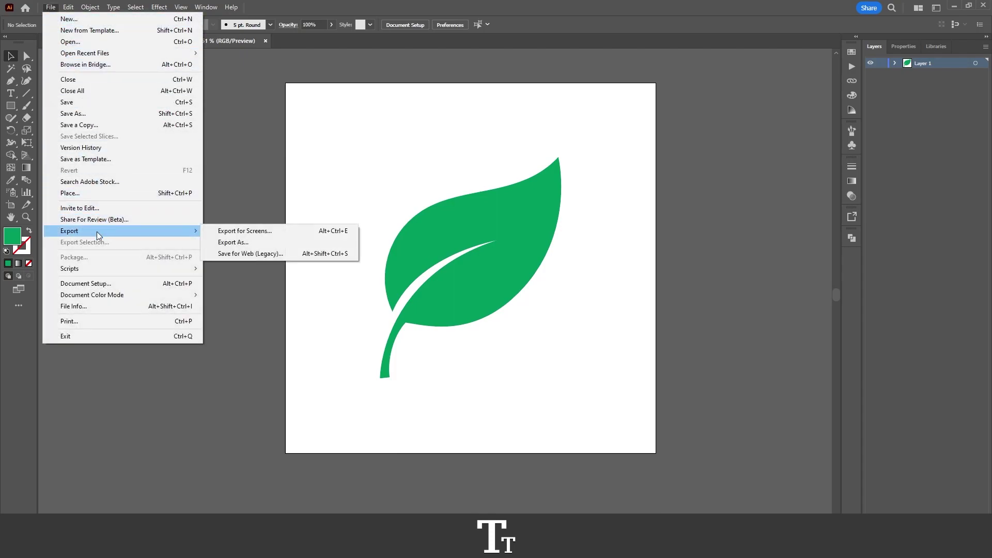
{"action": "left_click", "coordinate": [247, 241]}
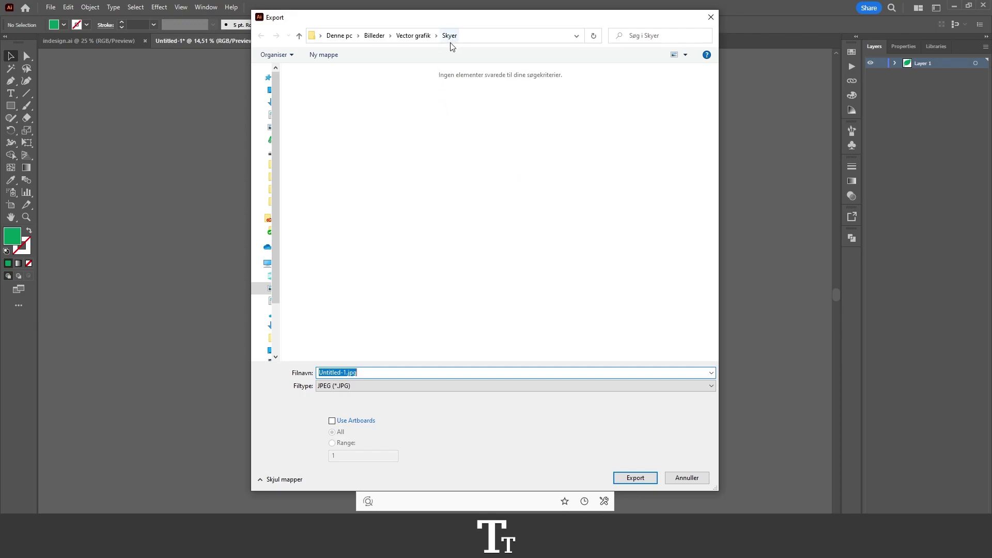
{"action": "key", "text": "BackSpace"}
{"action": "type", "text": "Leaf with transparent background"}
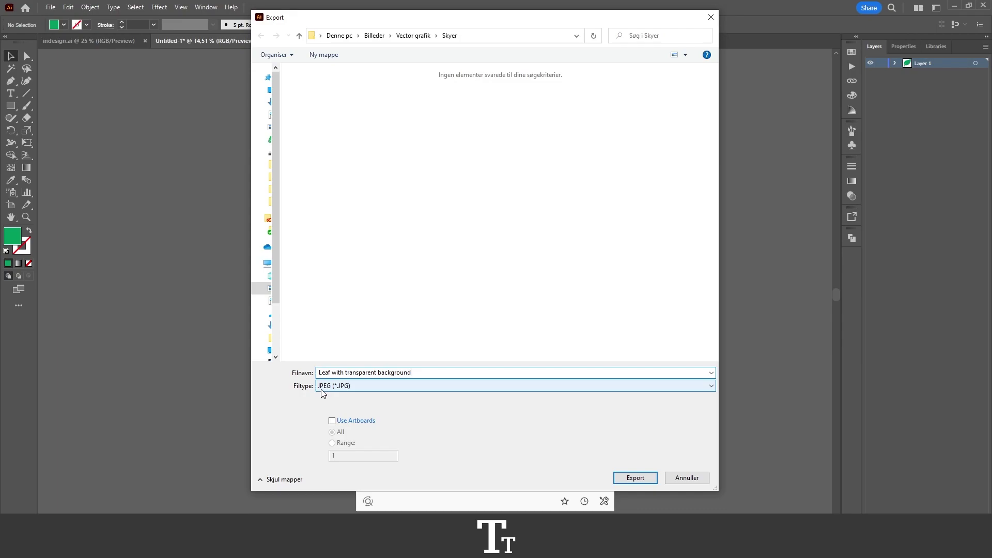
{"action": "key", "text": "ctrl+a"}
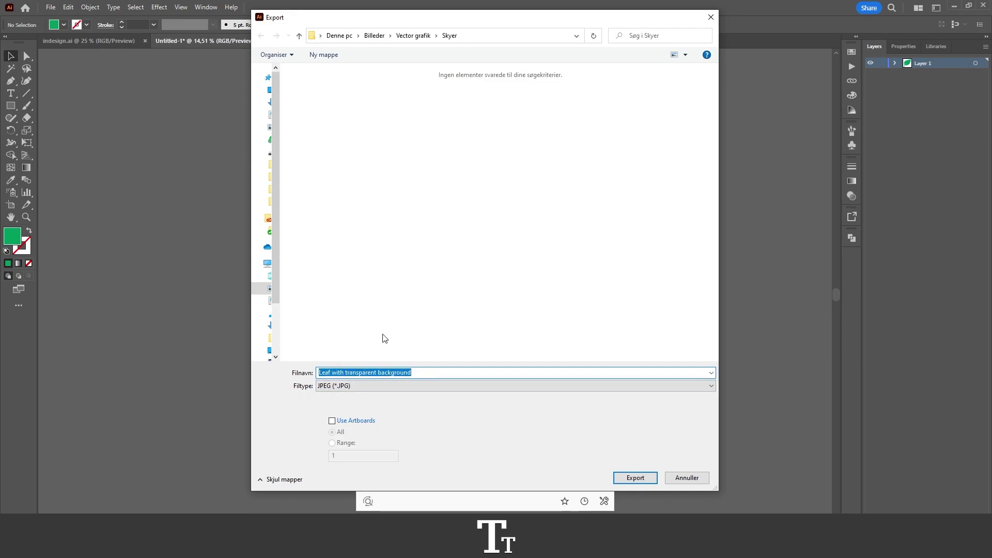
Choose PNG (*.PNG) as the export file type, briefly moving the dialog to view the leaf
{"action": "left_click", "coordinate": [333, 387]}
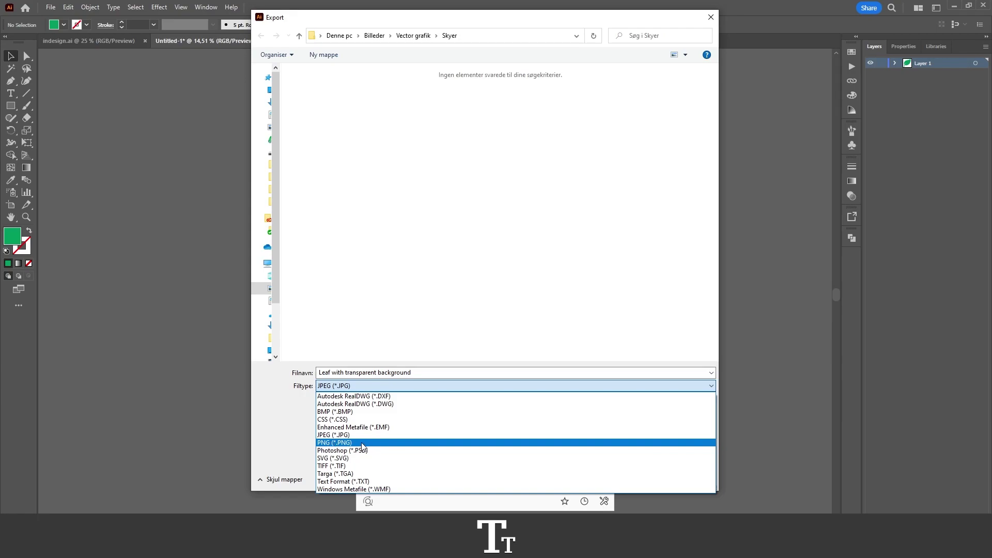
{"action": "left_click", "coordinate": [354, 442]}
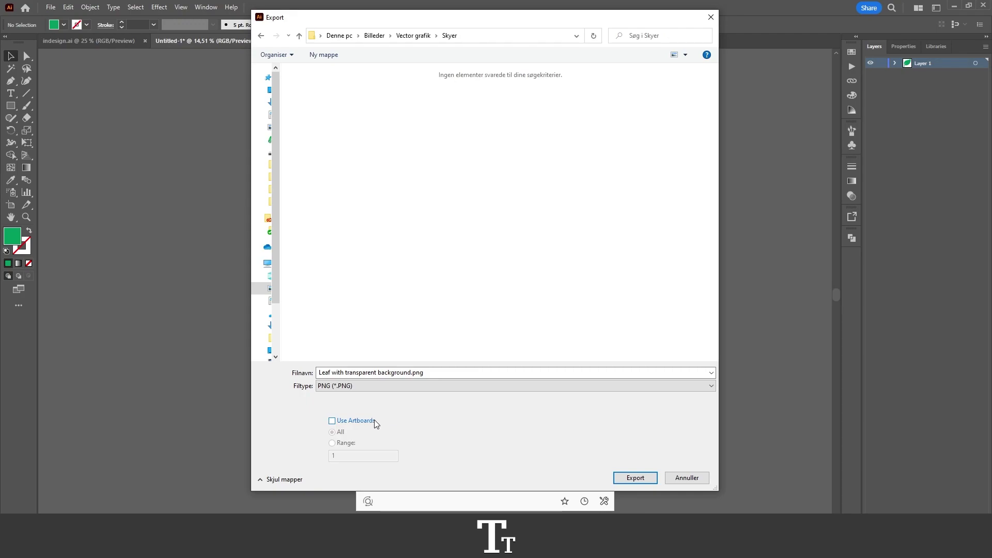
{"action": "left_click_drag", "start_coordinate": [416, 22], "coordinate": [573, 33]}
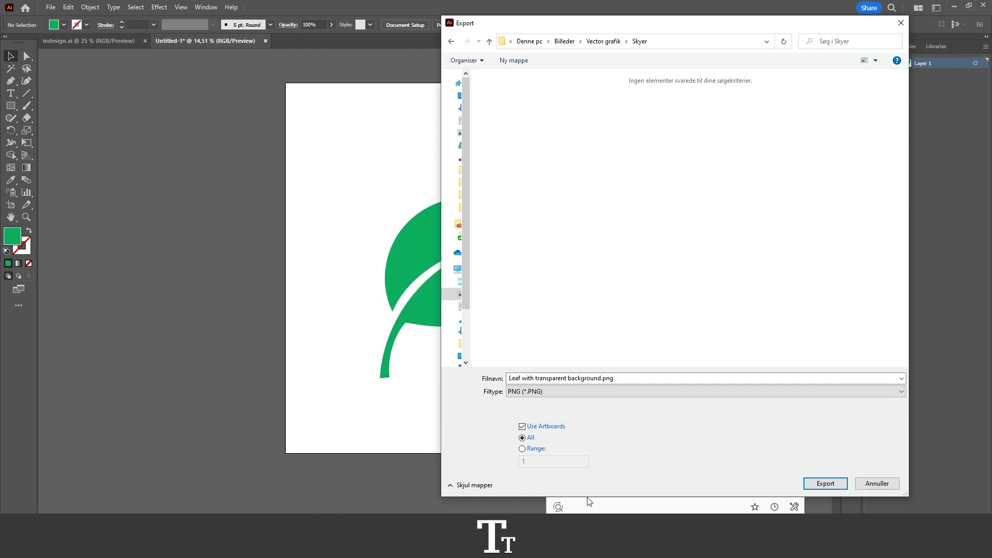
{"action": "left_click_drag", "start_coordinate": [641, 28], "coordinate": [438, 21]}
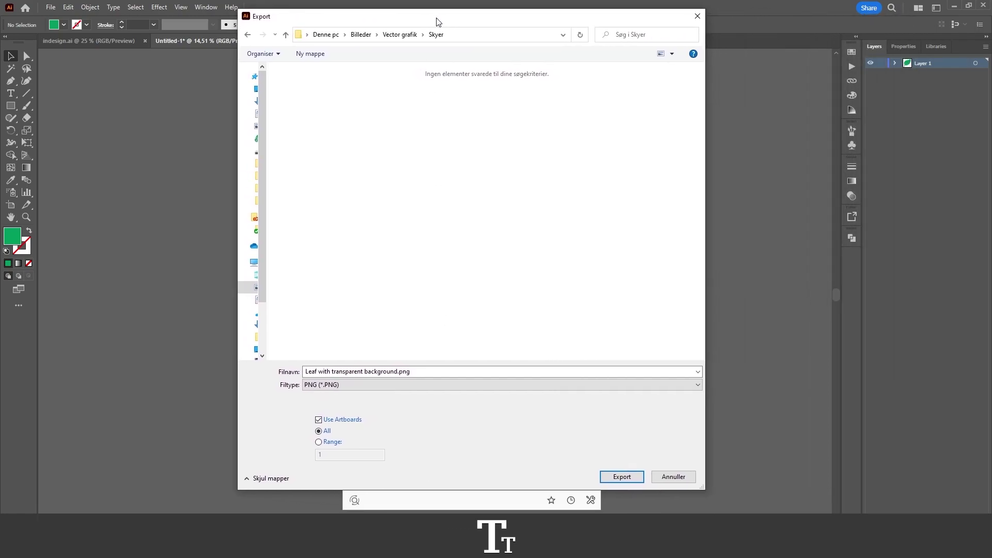
Confirm the PNG export and keep the resolution at Screen (72 ppi) in PNG Options
{"action": "left_click", "coordinate": [622, 477]}
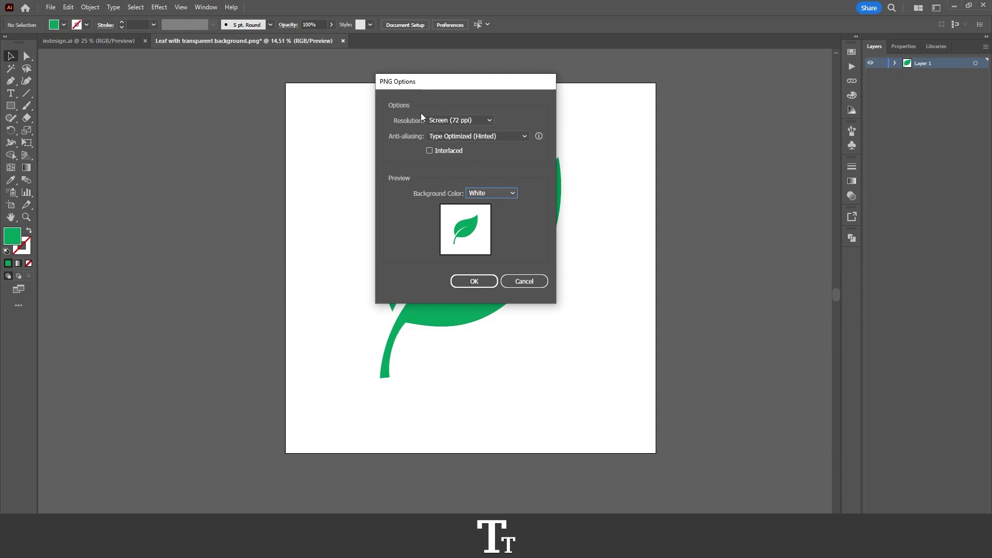
{"action": "left_click", "coordinate": [445, 121]}
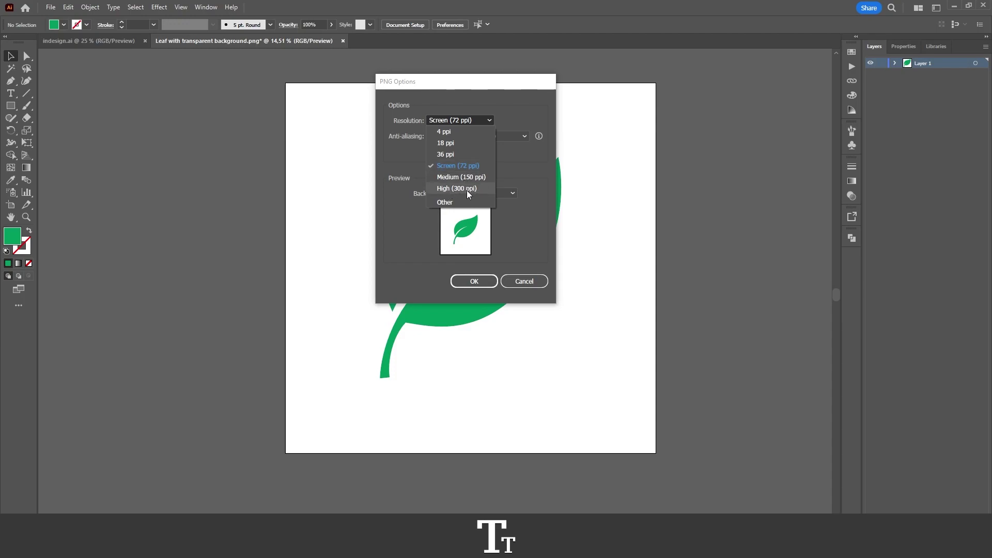
{"action": "left_click", "coordinate": [451, 169]}
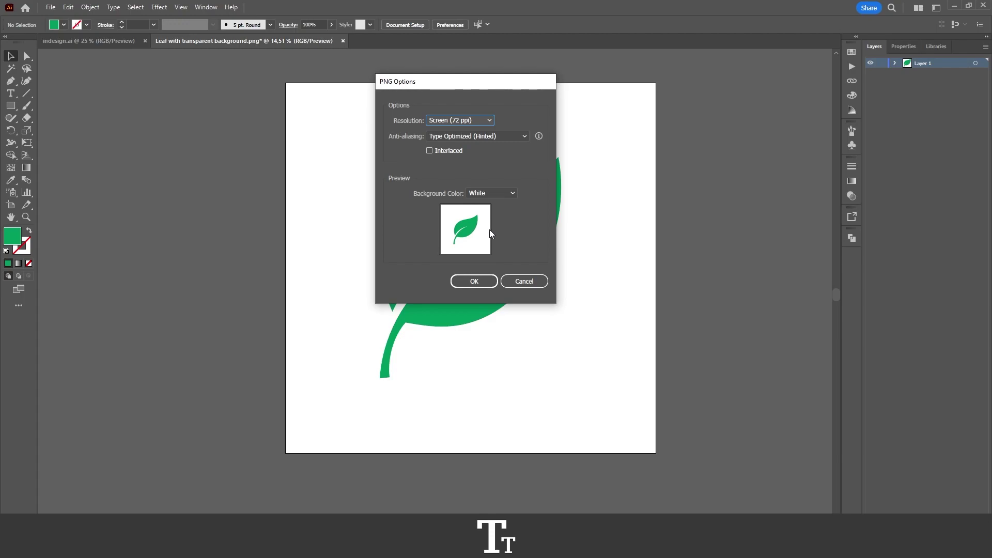
Set the PNG background to Transparent and confirm the PNG options
{"action": "left_click", "coordinate": [490, 194]}
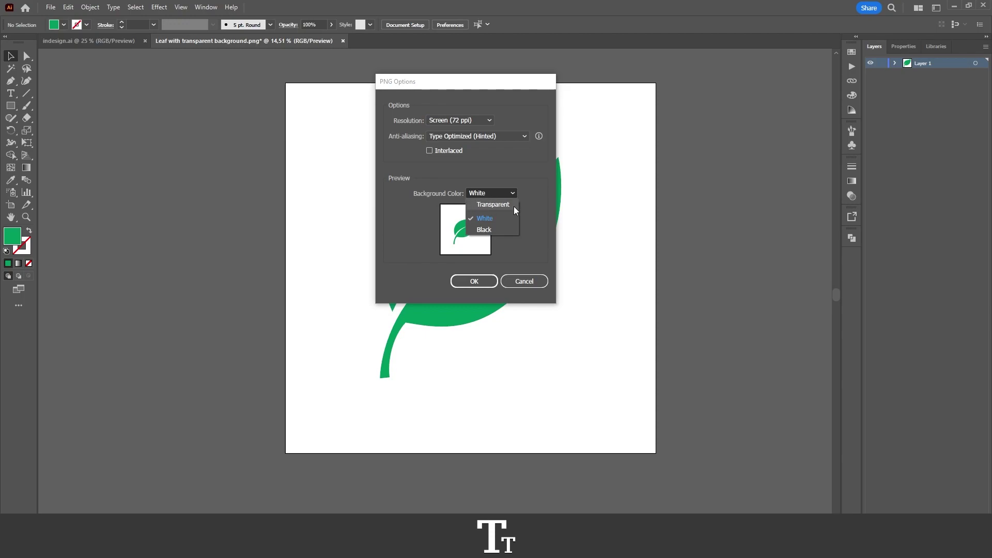
{"action": "left_click", "coordinate": [514, 206]}
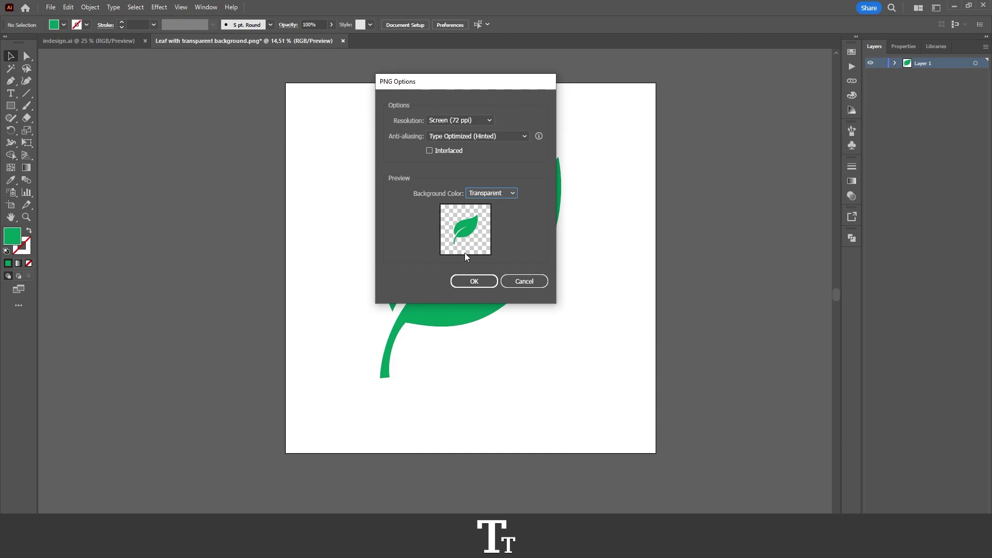
{"action": "left_click", "coordinate": [473, 281]}
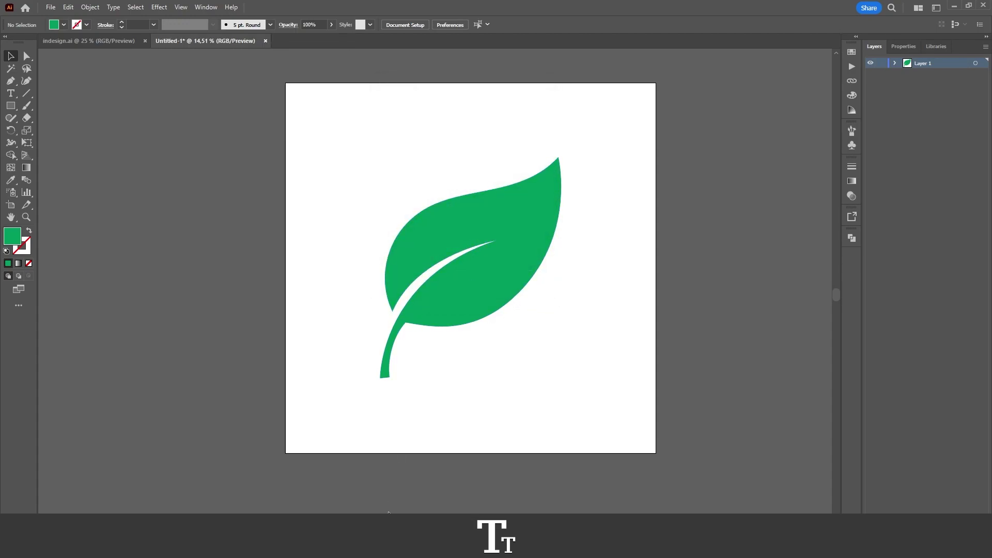
Preview 'Leaf with transparent background-01.png' from the Skyer folder in the image viewer, then close it
{"action": "key", "text": "alt+Tab"}
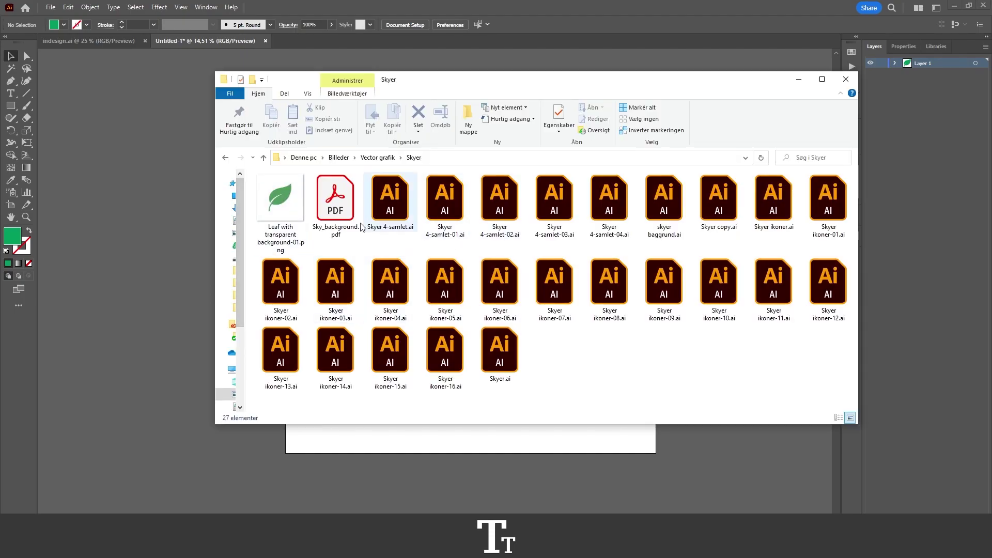
{"action": "left_click", "coordinate": [273, 195]}
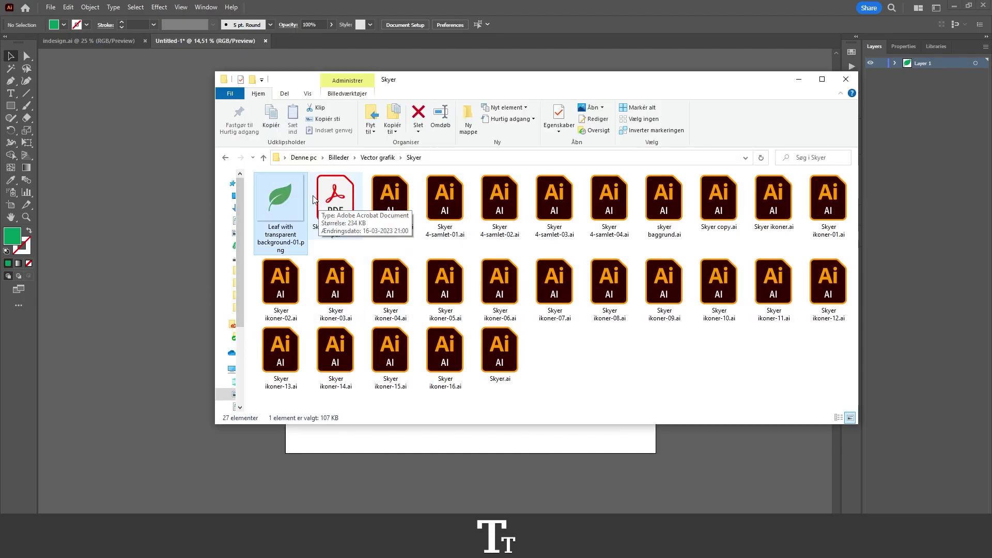
{"action": "double_click", "coordinate": [285, 196]}
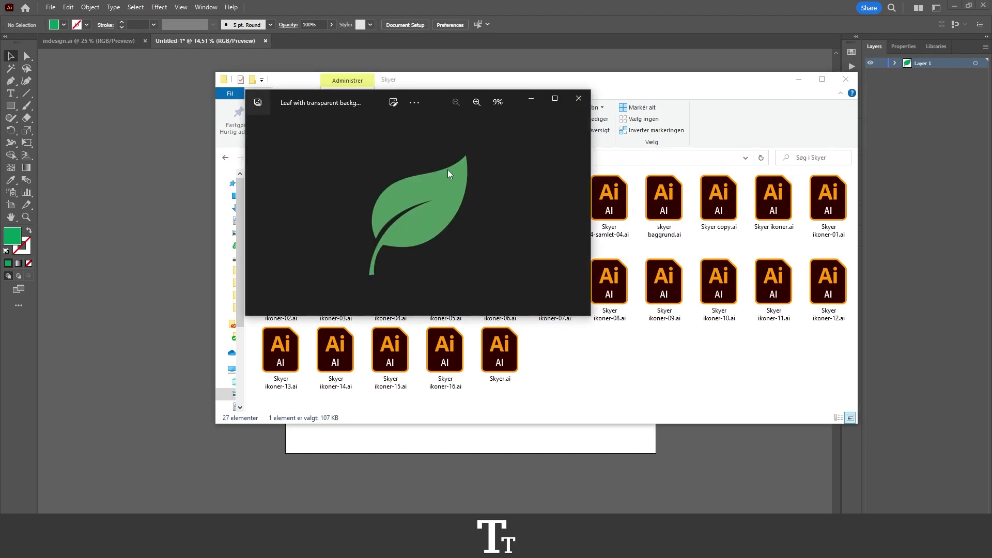
{"action": "left_click_drag", "start_coordinate": [514, 102], "coordinate": [611, 102]}
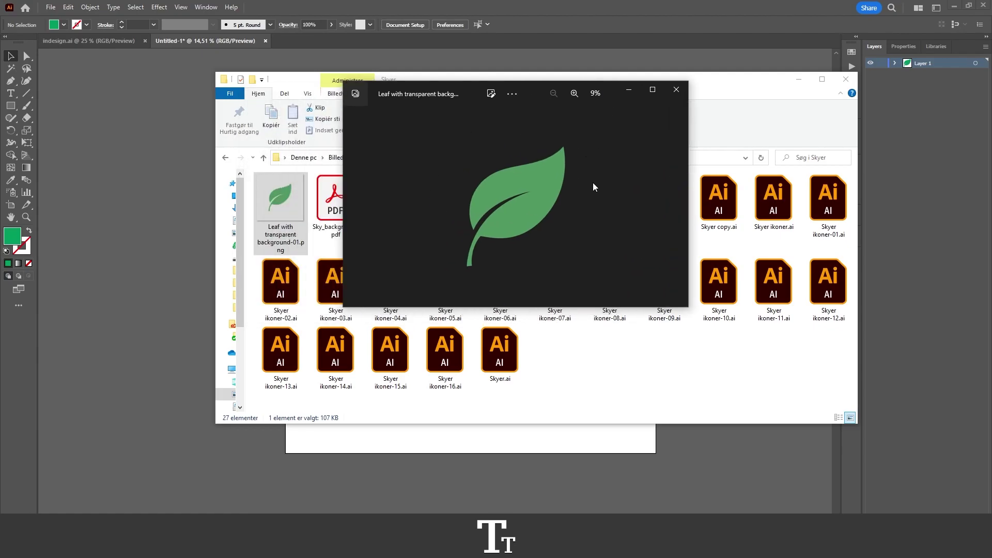
{"action": "left_click", "coordinate": [676, 90]}
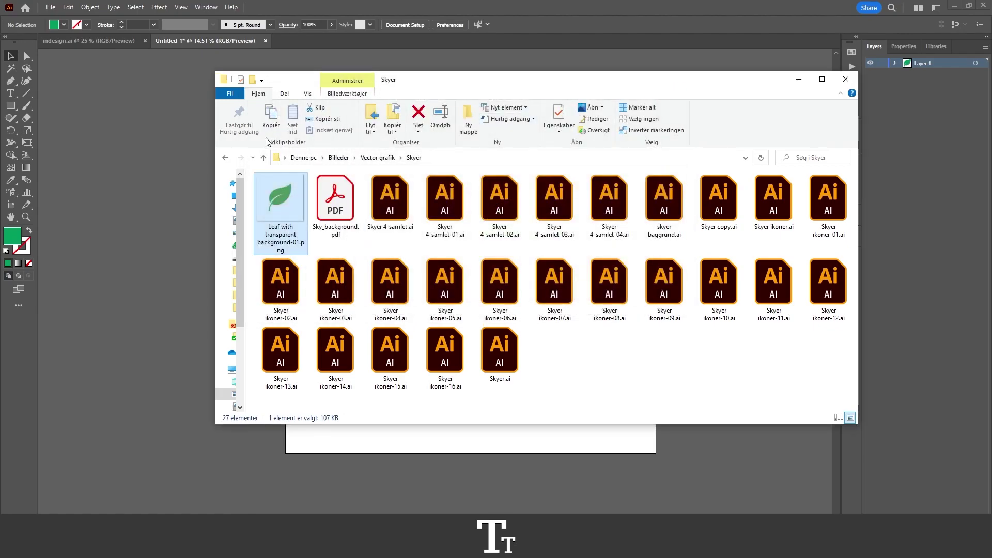
Drag the leaf PNG from Explorer into Illustrator and place it small left of the artboard
{"action": "left_click_drag", "start_coordinate": [410, 82], "coordinate": [650, 72]}
{"action": "left_click_drag", "start_coordinate": [164, 169], "coordinate": [334, 194]}
{"action": "key", "text": "alt+Tab"}
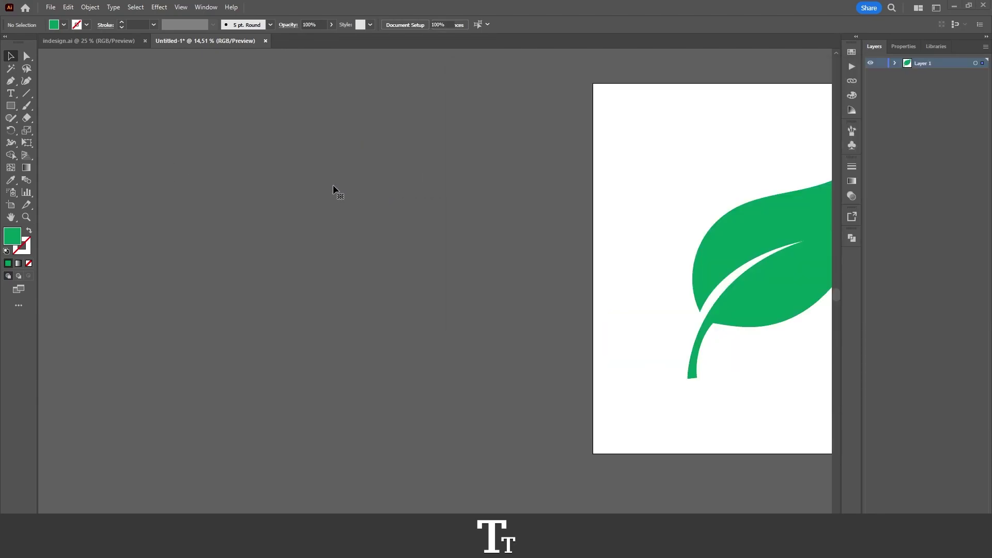
{"action": "left_click_drag", "start_coordinate": [516, 192], "coordinate": [420, 186]}
{"action": "left_click", "coordinate": [420, 186]}
Delete the placed leaf image, leaving only the original leaf artwork
{"action": "key", "text": "ctrl+plus"}
{"action": "left_click", "coordinate": [365, 190]}
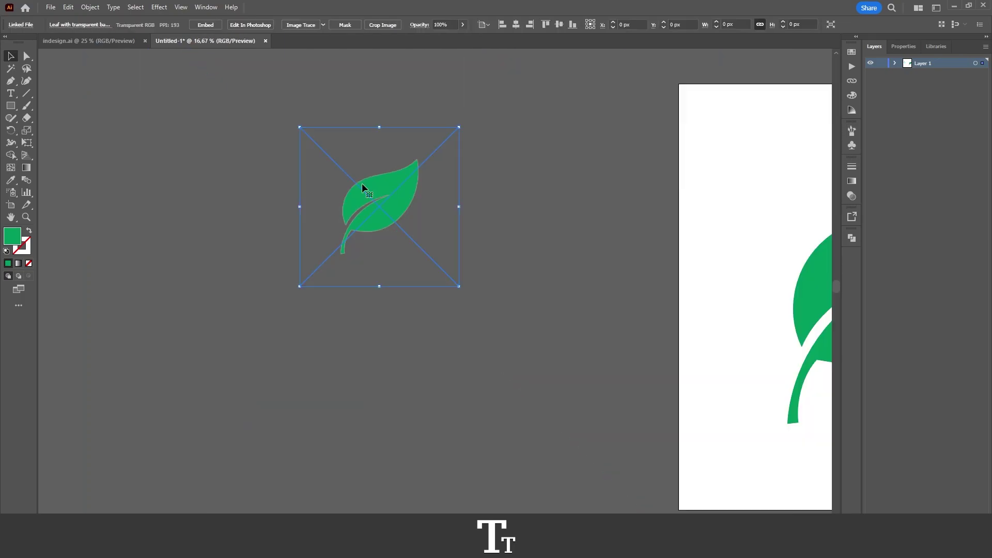
{"action": "key", "text": "Delete"}
{"action": "scroll", "coordinate": [563, 358], "scroll_direction": "right", "scroll_amount": 1}
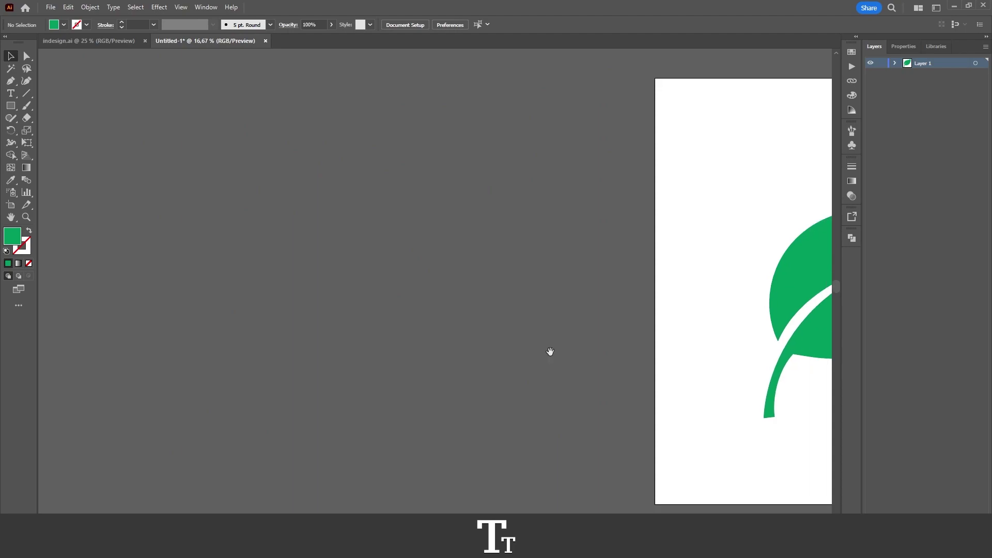